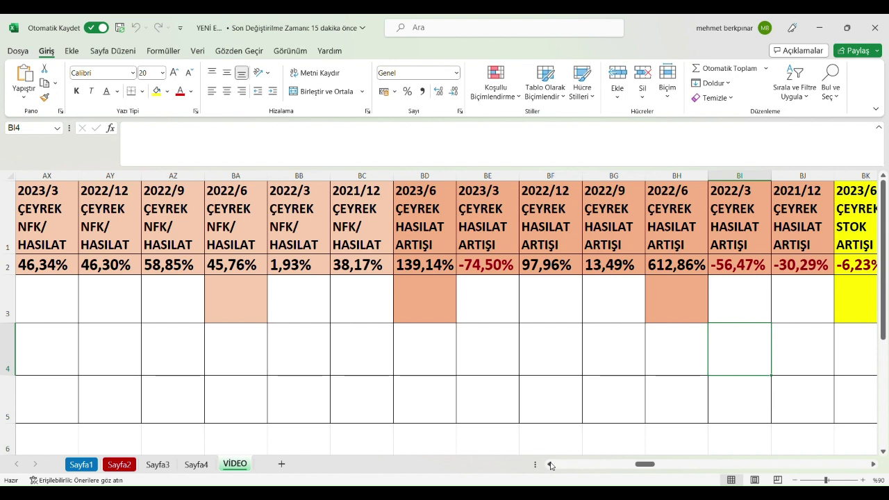
Examine the quarterly NFK/HASILAT ratios in columns AW to BC, from 2023/6 back to 2021/12.
left_click(464, 370)
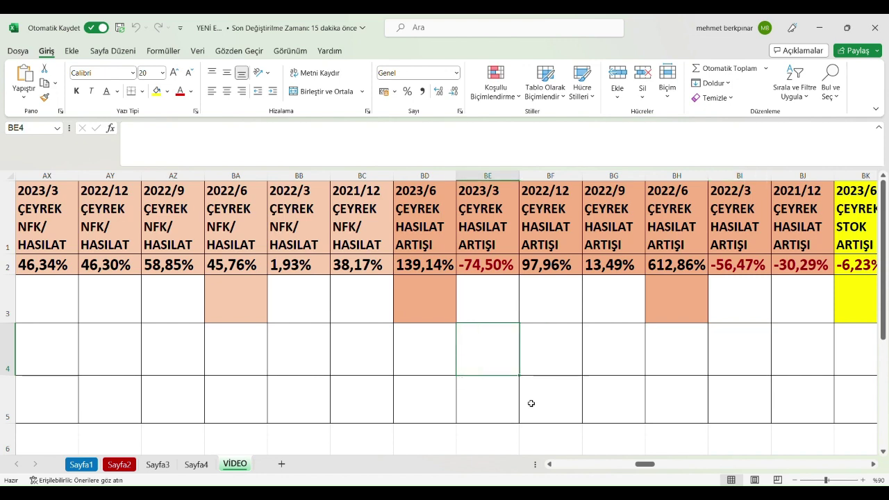
key("Left")
key("Left")
key("Left")
key("Left")
key("Left")
key("Left")
key("Left")
key("Left")
key("Left")
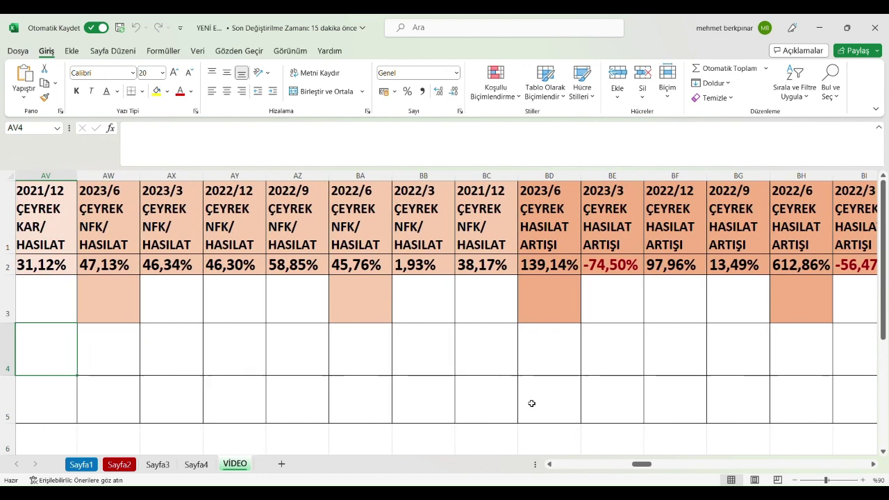
key("Left")
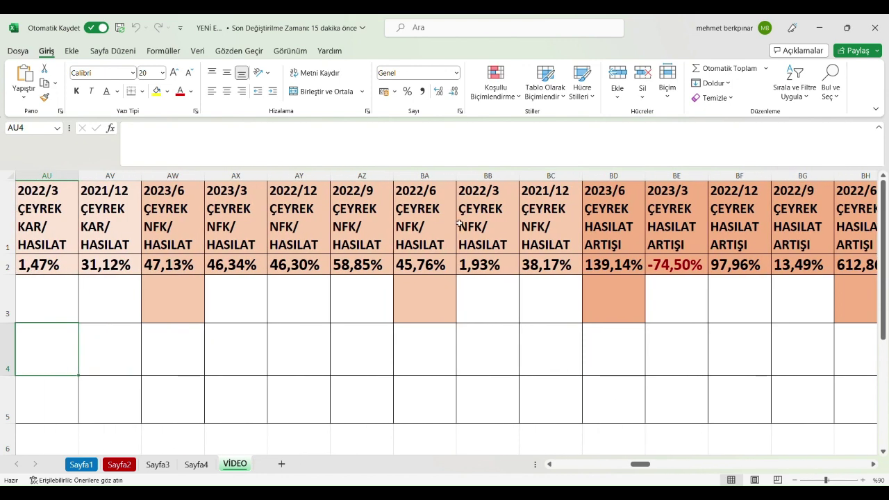
left_click(419, 303)
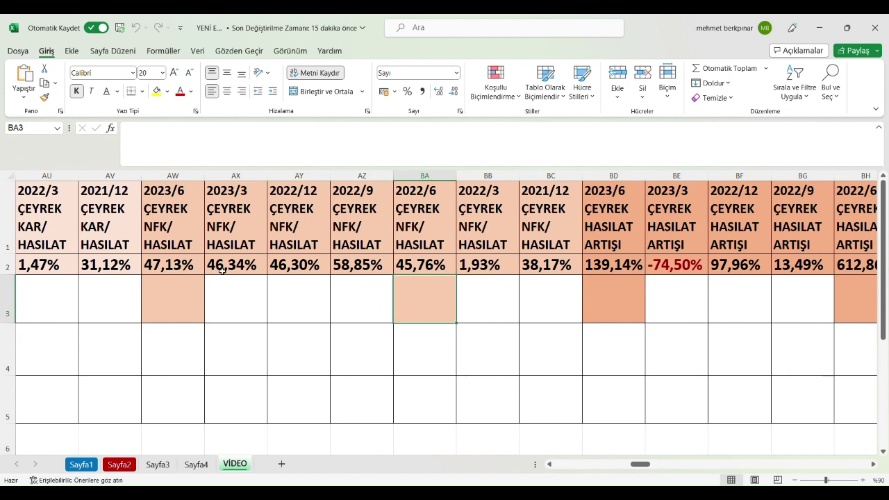
Examine the quarterly KAR/HASILAT ratios in columns AP to AV, from 2023/6 back to 2021/12.
left_click(185, 337)
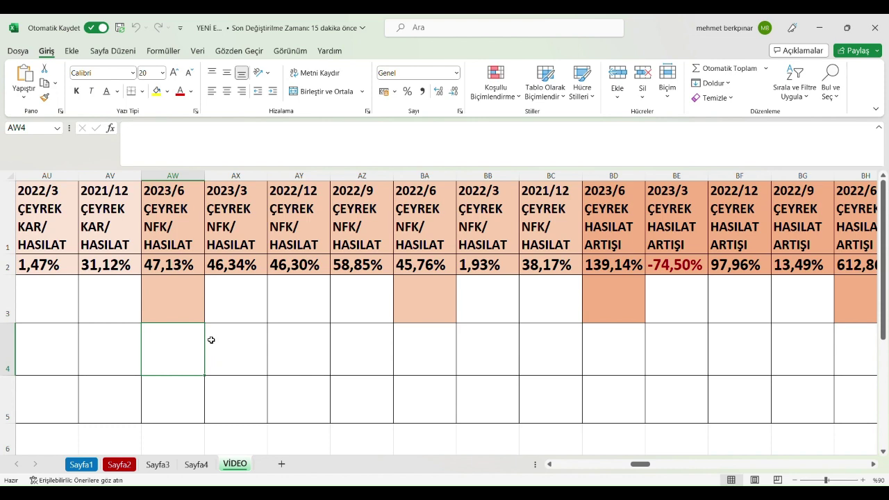
key("Left")
key("Left")
key("Left")
key("Left")
key("Left")
key("Left")
key("Left")
key("Left")
key("Left")
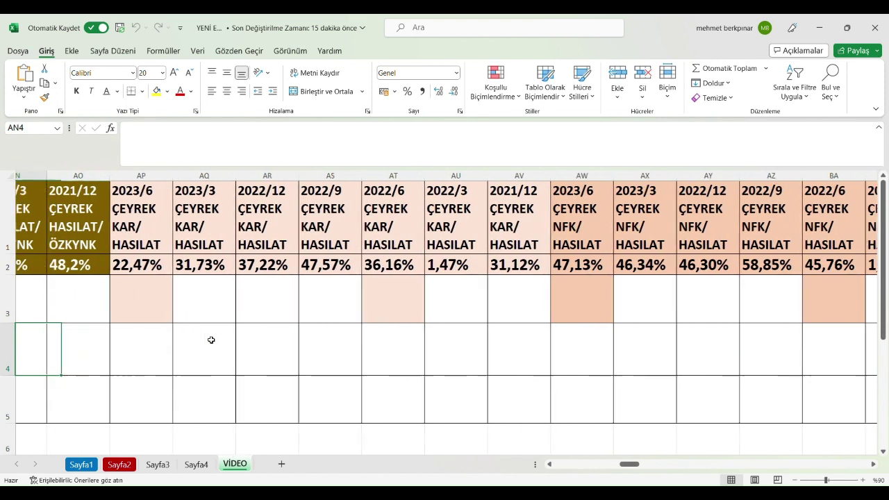
key("Left")
key("Left")
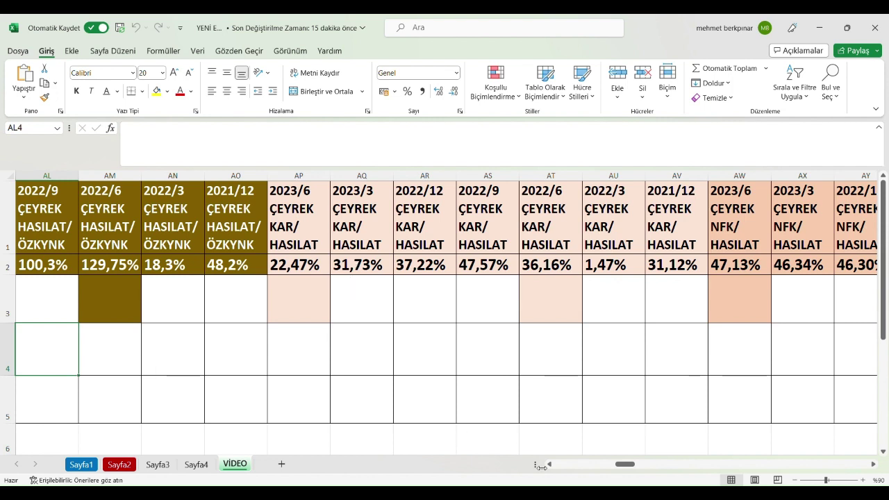
Examine the quarterly HASILAT/ÖZKYNK ratios in columns AI to AO, from 2023/6 back to 2021/12.
left_click(301, 335)
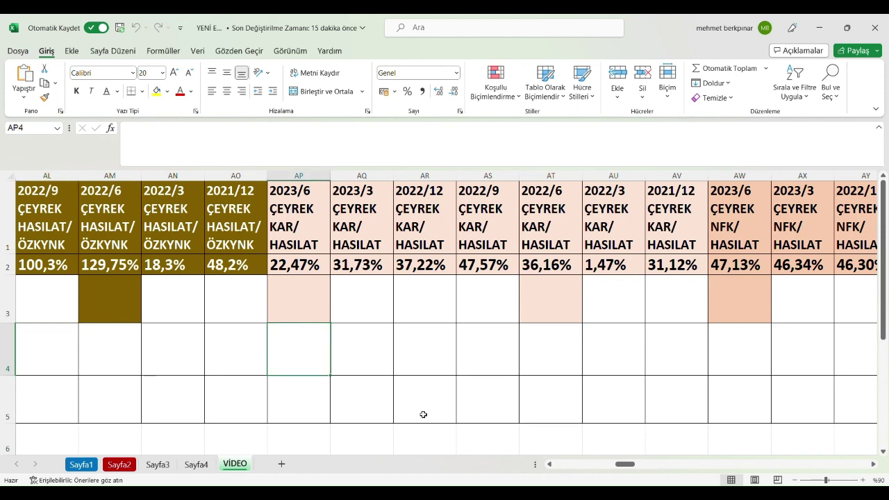
key("Left")
key("Left")
key("Left")
key("Left")
key("Left")
key("Left")
key("Left")
key("Left")
key("Left")
key("Left")
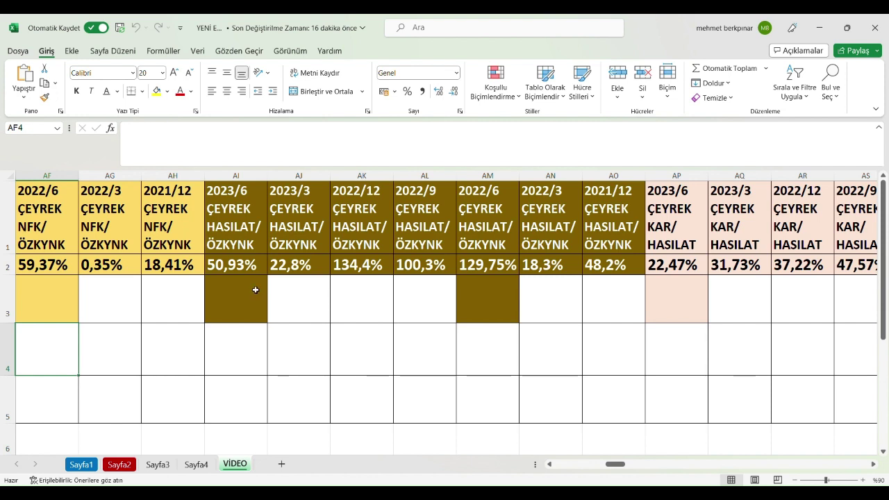
Show the 2023/3 HASILAT/ÖZKYNK percentage in cell AJ2 with two decimal places.
left_click(305, 270)
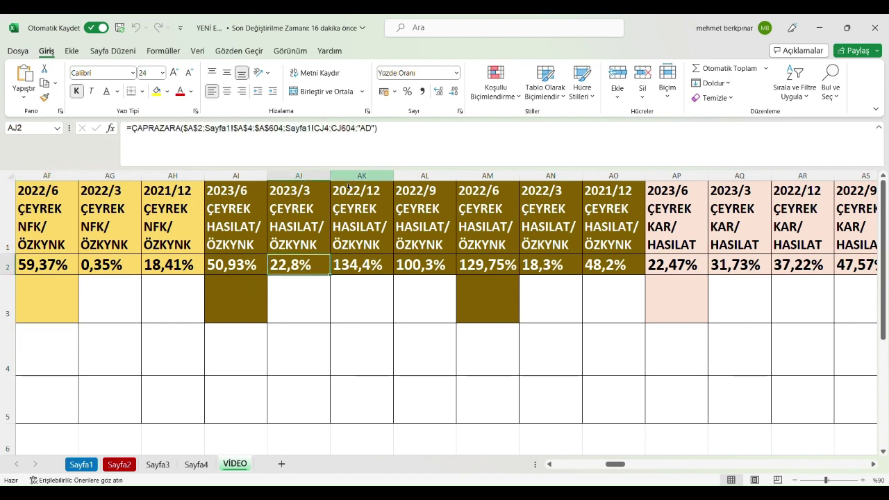
left_click(438, 91)
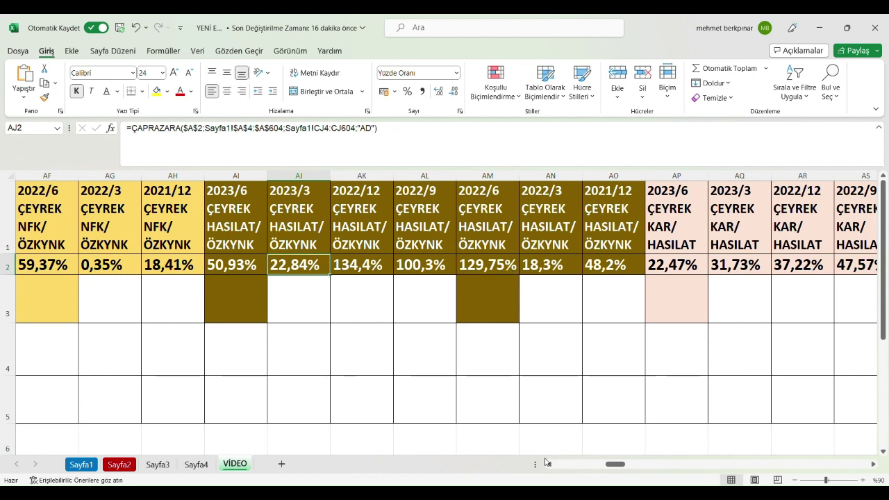
left_click(326, 356)
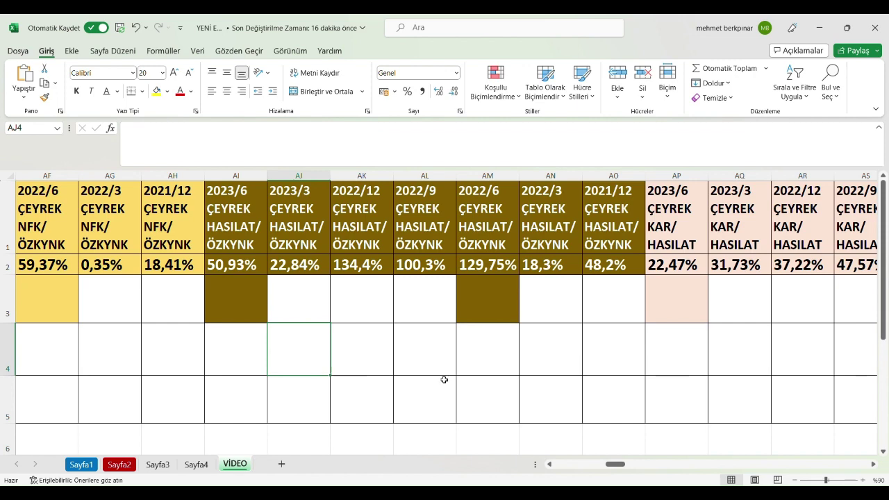
Examine the quarterly NFK/ÖZKYNK ratios in columns AB to AH, from 2023/6 back to 2021/12.
key("Left")
key("Left")
key("Left")
key("Left")
key("Left")
key("Left")
key("Left")
key("Left")
key("Left")
key("Left")
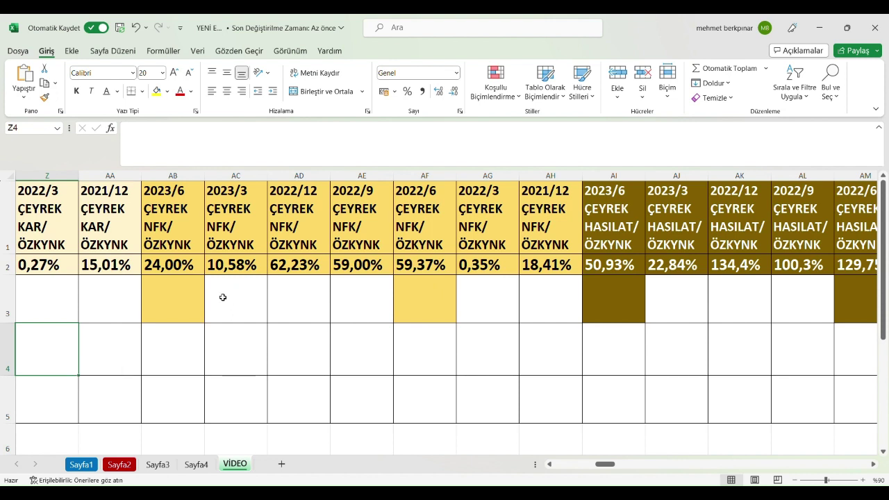
Examine the quarterly KAR/ÖZKYNK ratios in columns U to AA, from 2023/6 back to 2021/12.
left_click(222, 352)
key("Left")
key("Left")
key("Left")
key("Left")
key("Left")
key("Left")
key("Left")
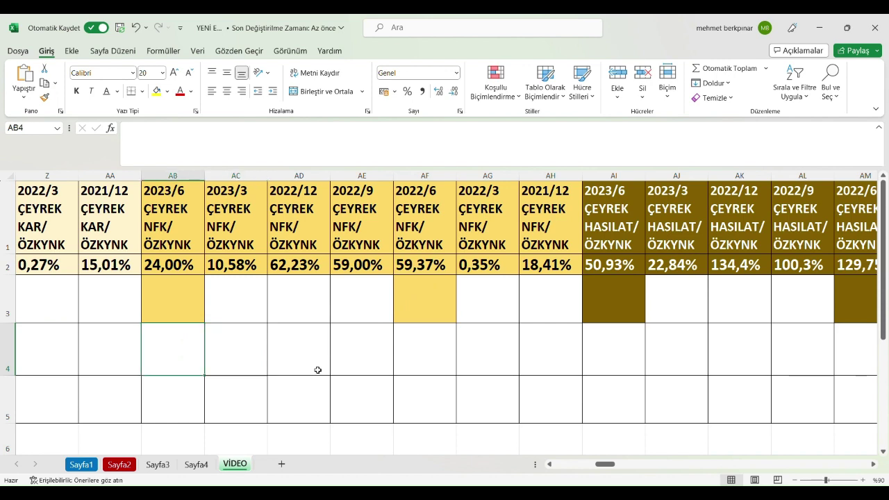
key("Left")
key("Left")
key("Left")
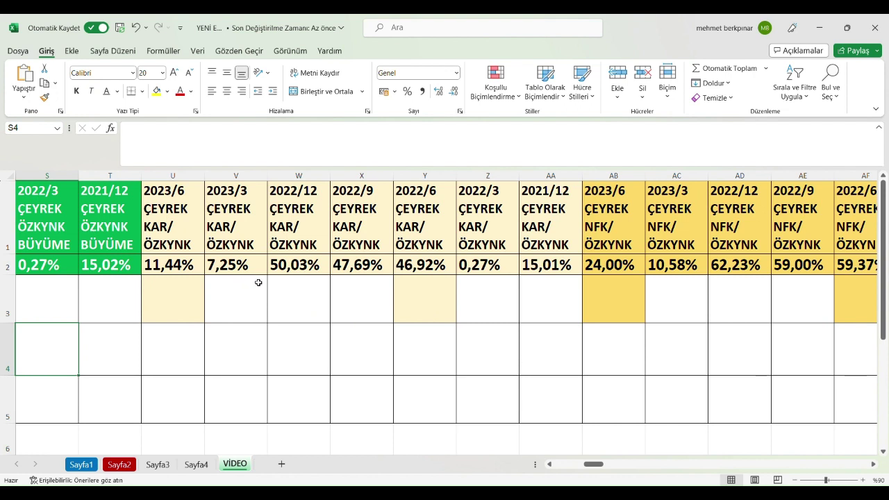
Examine the quarterly ÖZKYNK BÜYÜME percentages in columns N to T, from 2023/6 back to 2021/12.
left_click(346, 364)
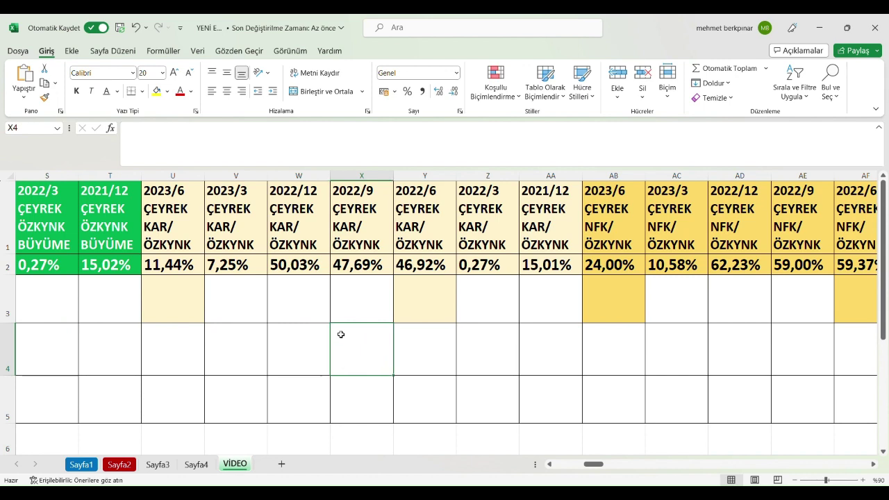
key("Left")
key("Left")
key("Left")
key("Left")
key("Left")
key("Left")
key("Left")
key("Left")
key("Left")
key("Left")
key("Left")
key("Left")
key("Left")
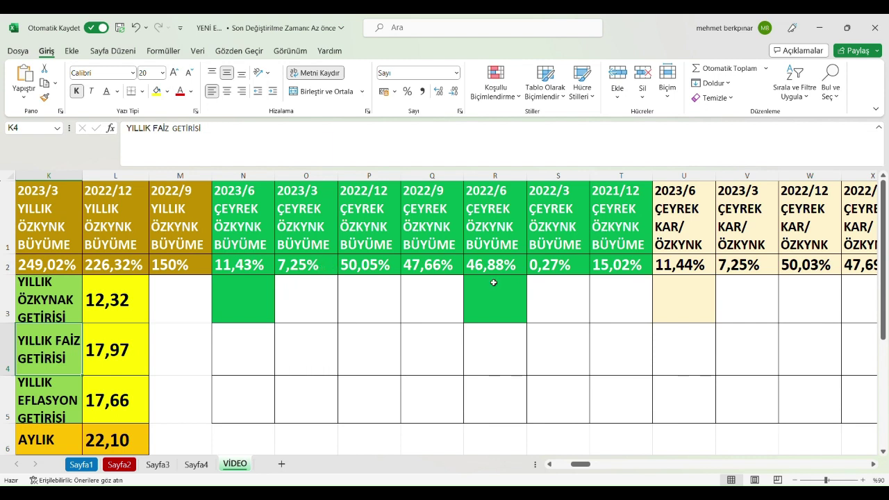
Return to column A and examine the DAPGM book values, valuation ratios, price and yearly growth figures up to column M.
left_click(303, 352)
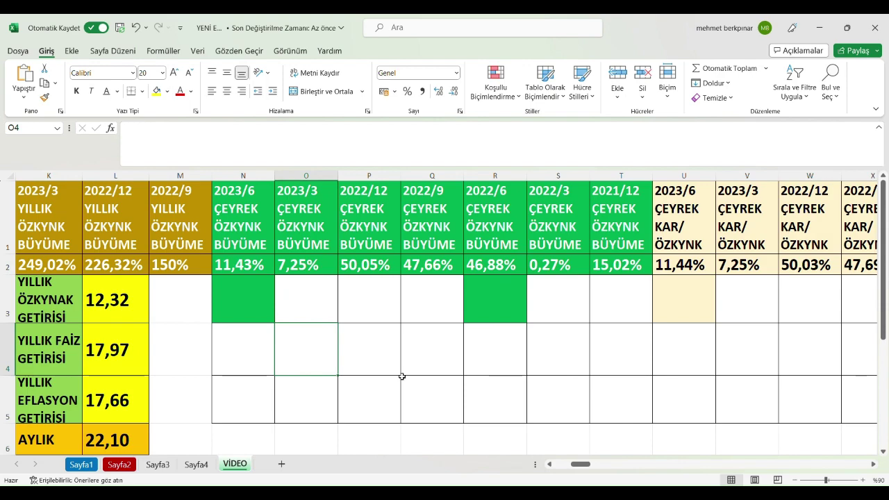
key("Left")
key("Left")
key("Left")
key("Left")
key("Left")
key("Left")
key("Left")
key("Left")
key("Left")
key("Left")
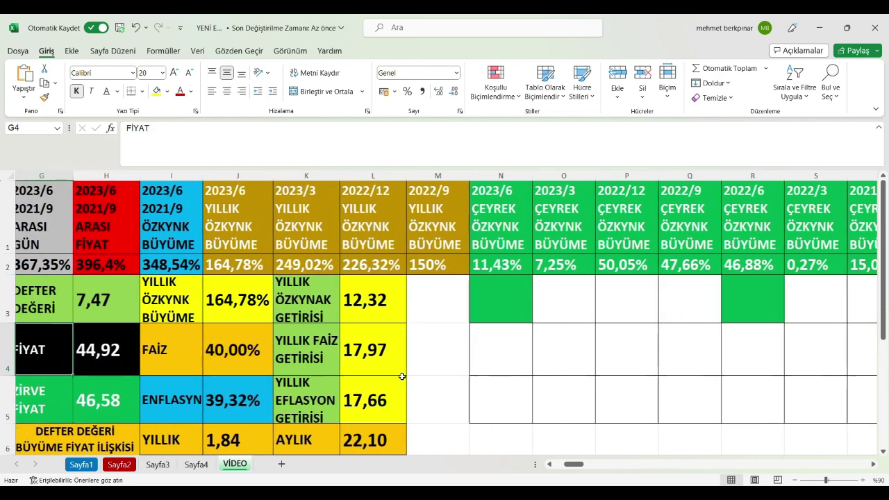
key("Left")
key("Left")
key("Left")
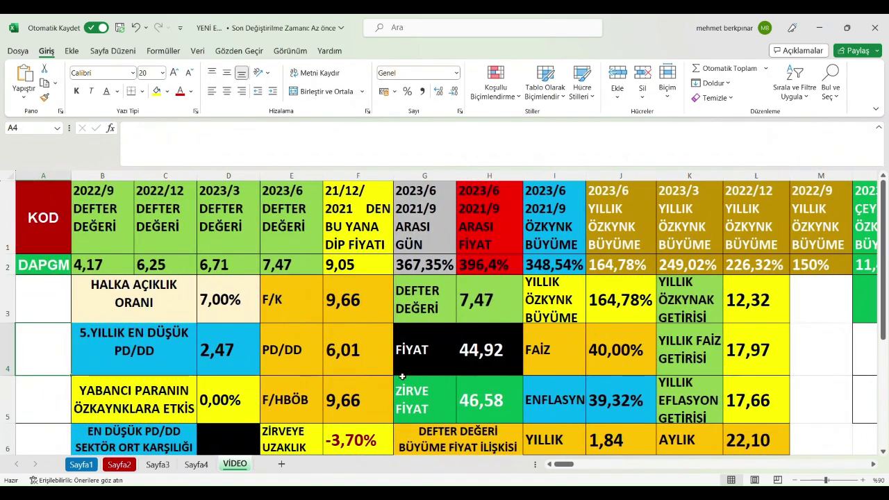